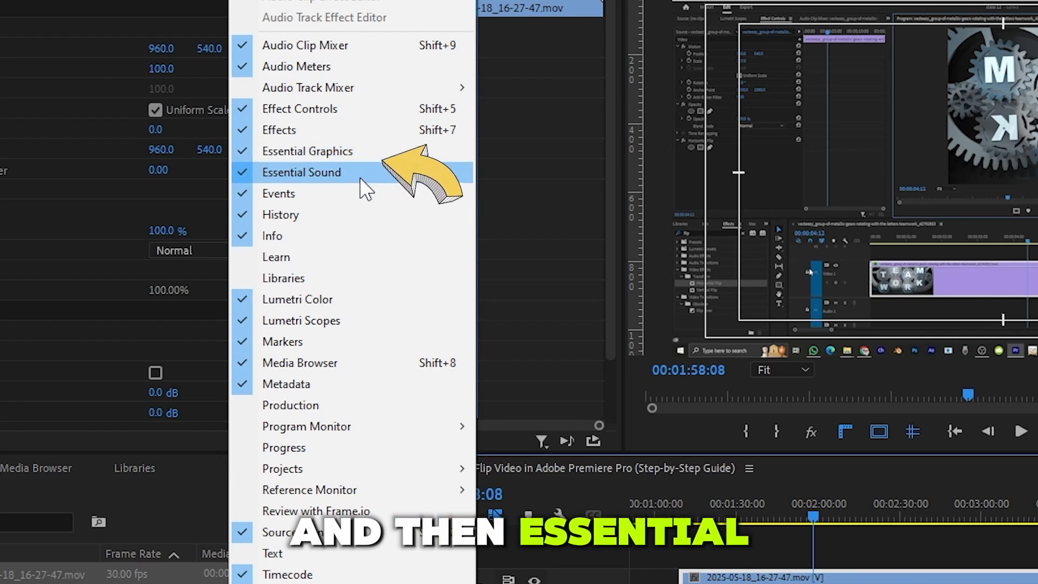
# - Open Essential Sound and tag the selected audio clip as Dialogue
pyautogui.click(359, 177)
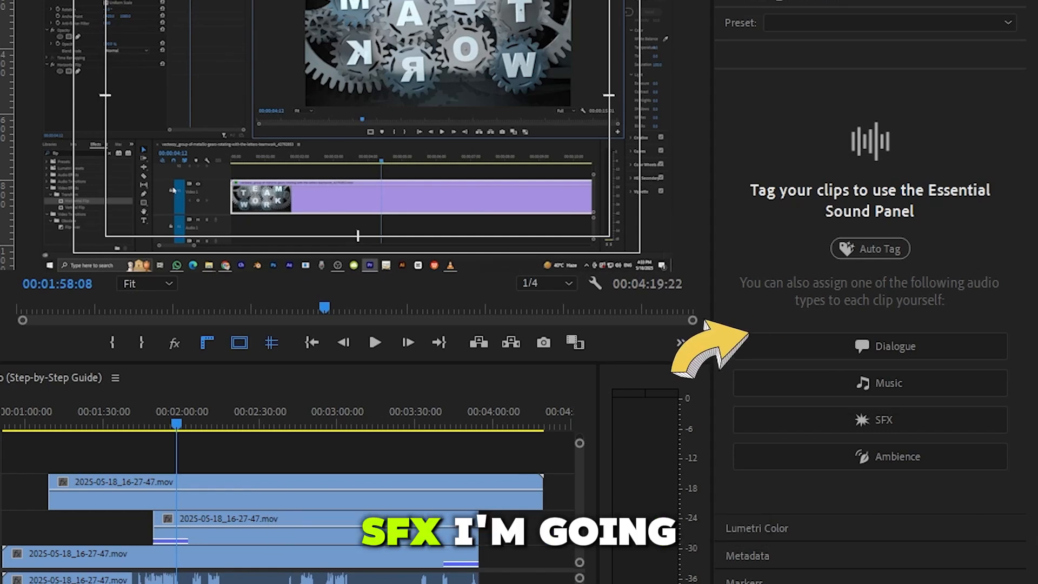
pyautogui.click(903, 348)
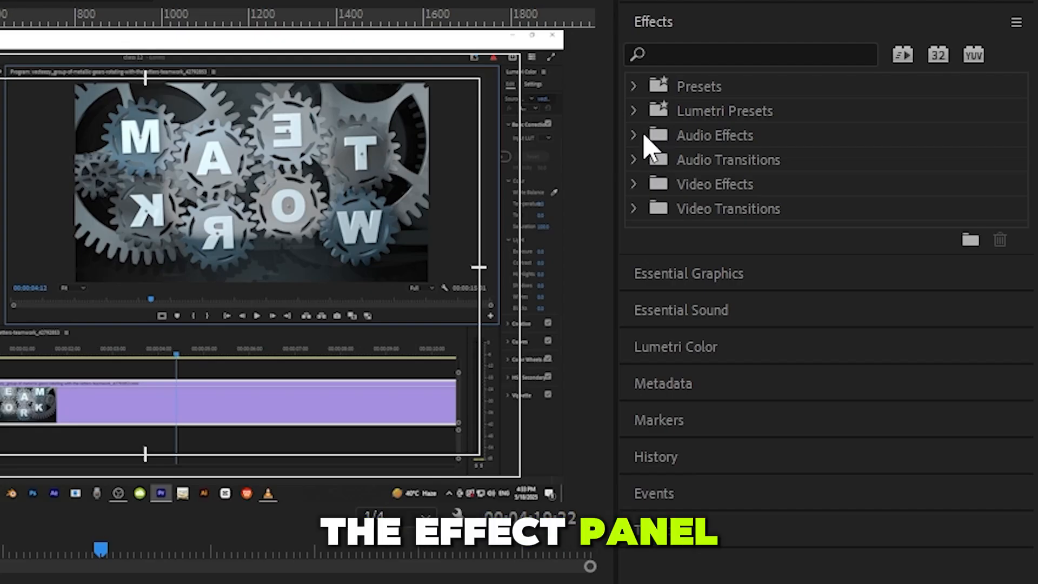
# - Search the audio effects for "den" and apply DeNoise to the audio clip on the A1 track
pyautogui.click(635, 136)
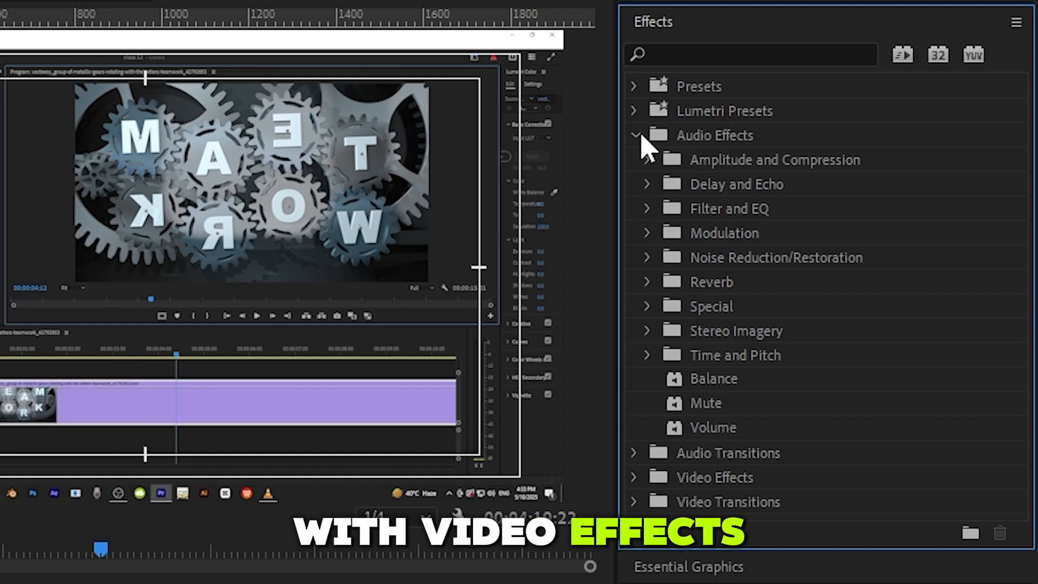
pyautogui.click(703, 52)
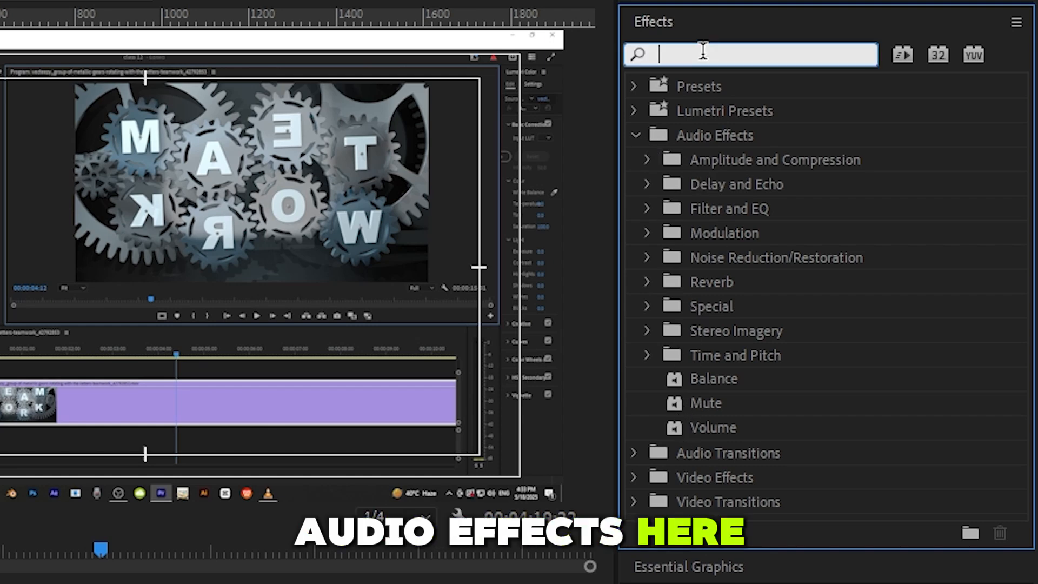
pyautogui.write('den')
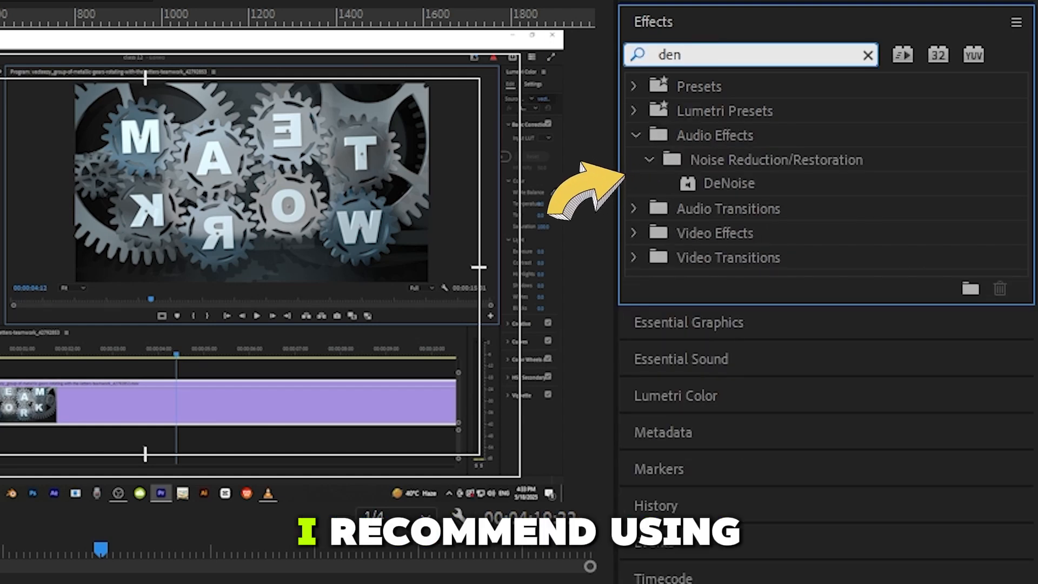
pyautogui.moveTo(706, 181); pyautogui.dragTo(622, 290)
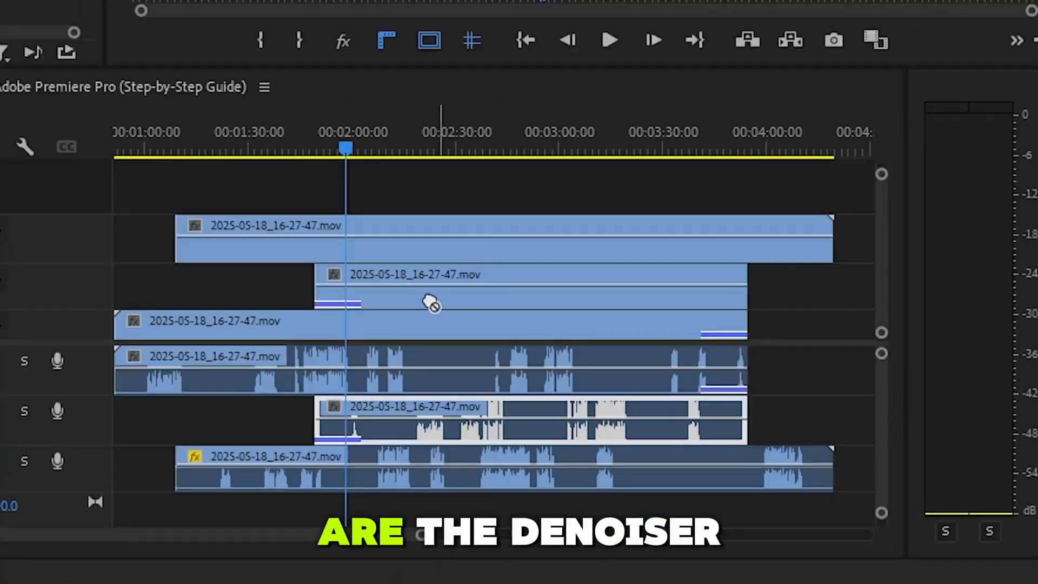
pyautogui.moveTo(432, 304); pyautogui.dragTo(394, 378)
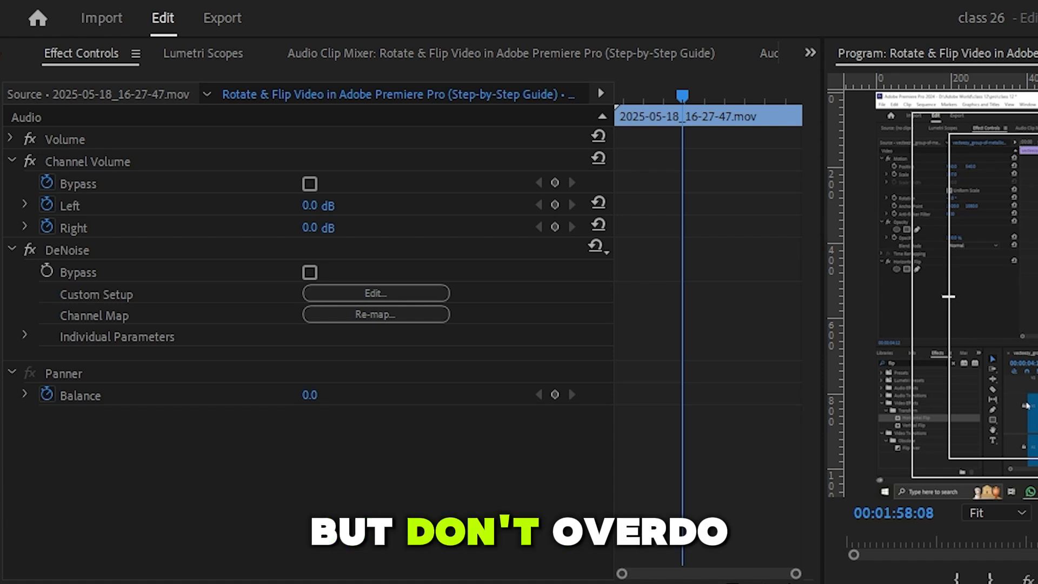
# - Expand DeNoise's individual parameters and lower its Amount to 25.1%
pyautogui.click(24, 335)
pyautogui.click(38, 364)
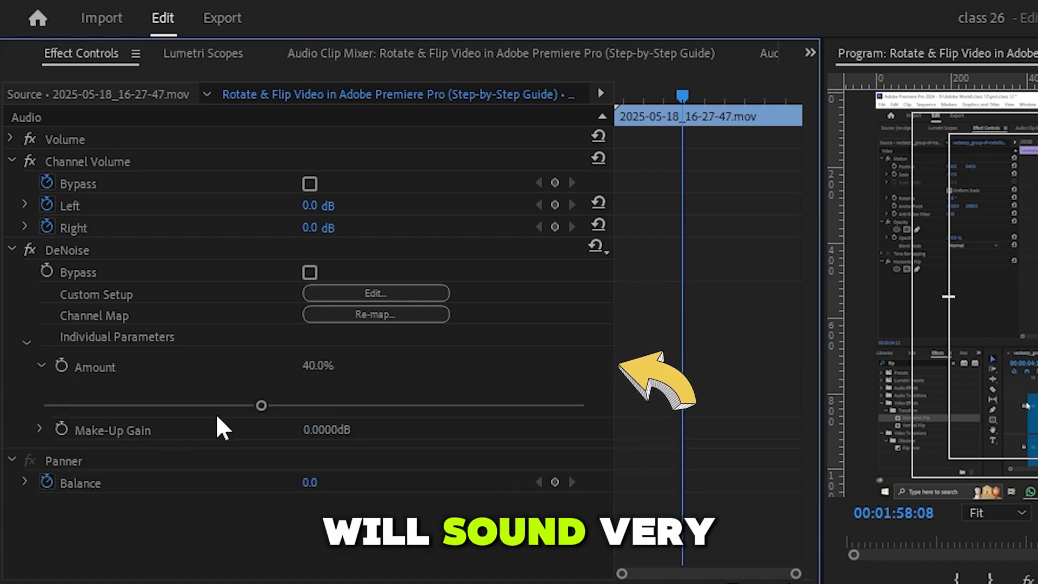
pyautogui.moveTo(252, 405); pyautogui.dragTo(178, 417)
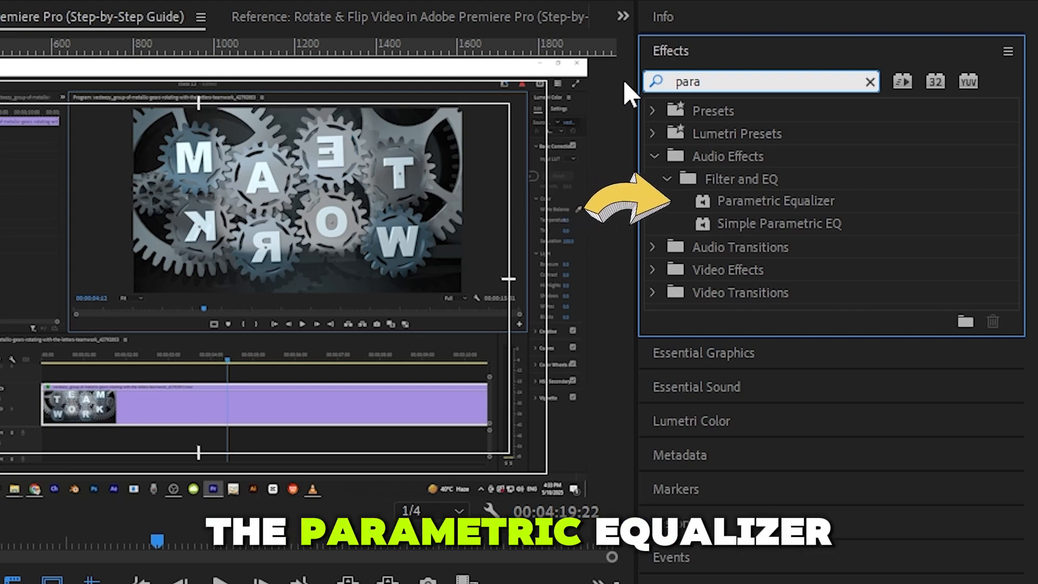
# - Apply the Parametric Equalizer effect to the A1 audio clip and open its custom setup
pyautogui.moveTo(776, 201); pyautogui.dragTo(403, 384)
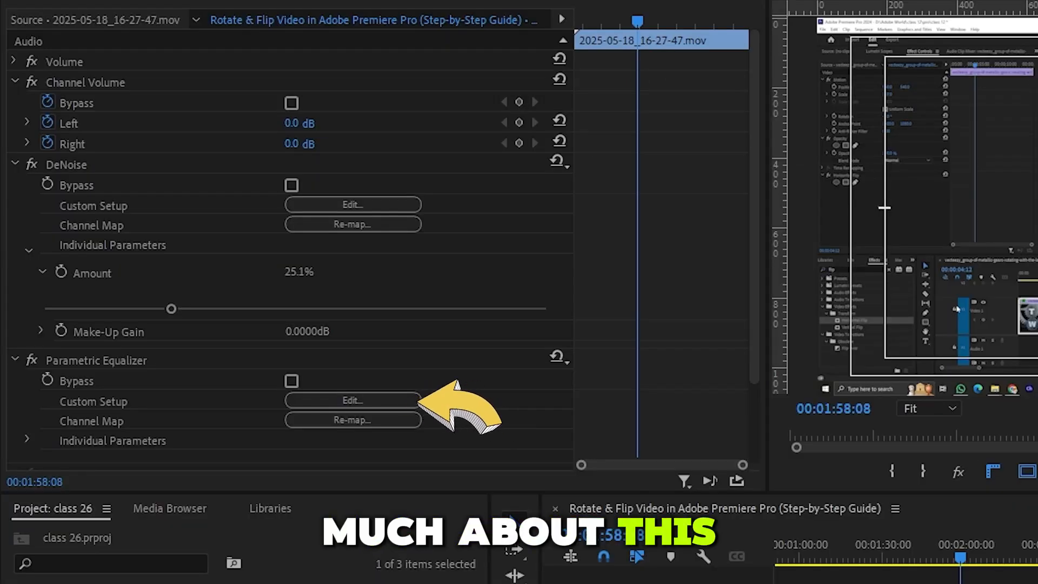
pyautogui.click(353, 400)
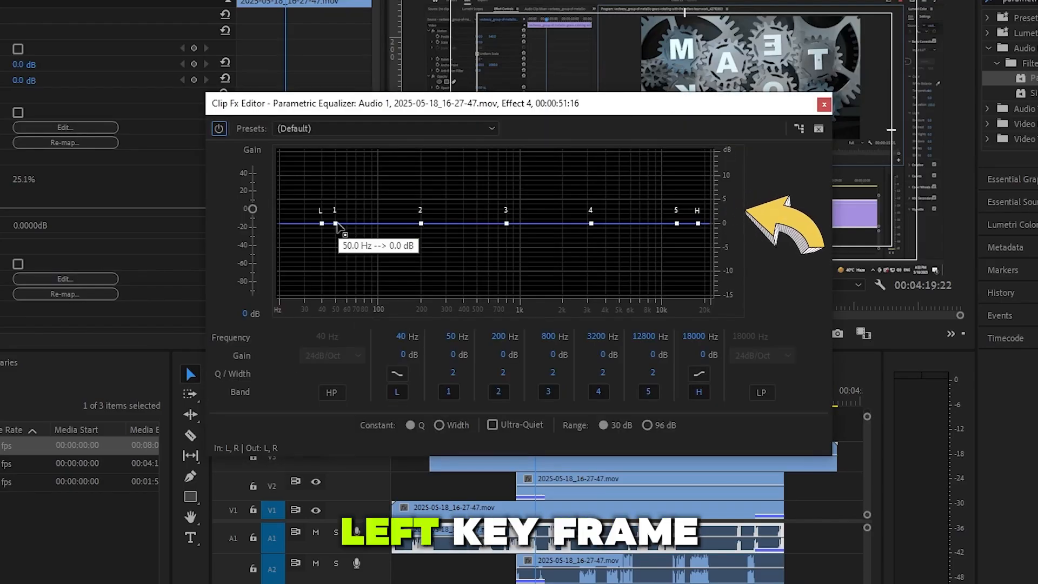
# - In the Parametric Equalizer, move the low shelf to 121 Hz with 20 dB gain and band 1 to 134 Hz
pyautogui.moveTo(701, 329); pyautogui.dragTo(788, 332)
pyautogui.moveTo(401, 225); pyautogui.dragTo(397, 225)
pyautogui.moveTo(322, 224); pyautogui.dragTo(393, 226)
pyautogui.click(400, 355)
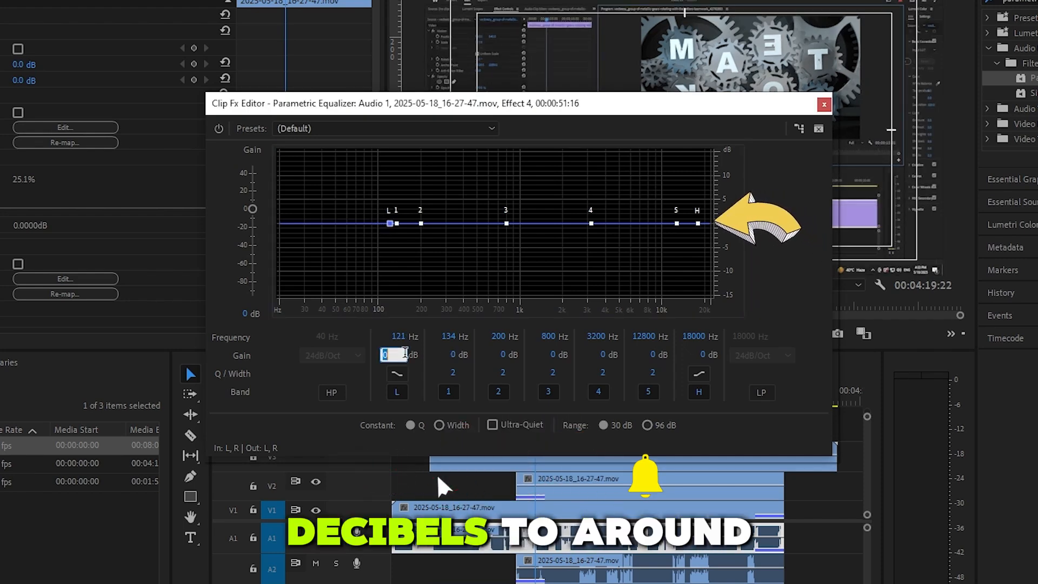
pyautogui.write('20')
pyautogui.press('Return')
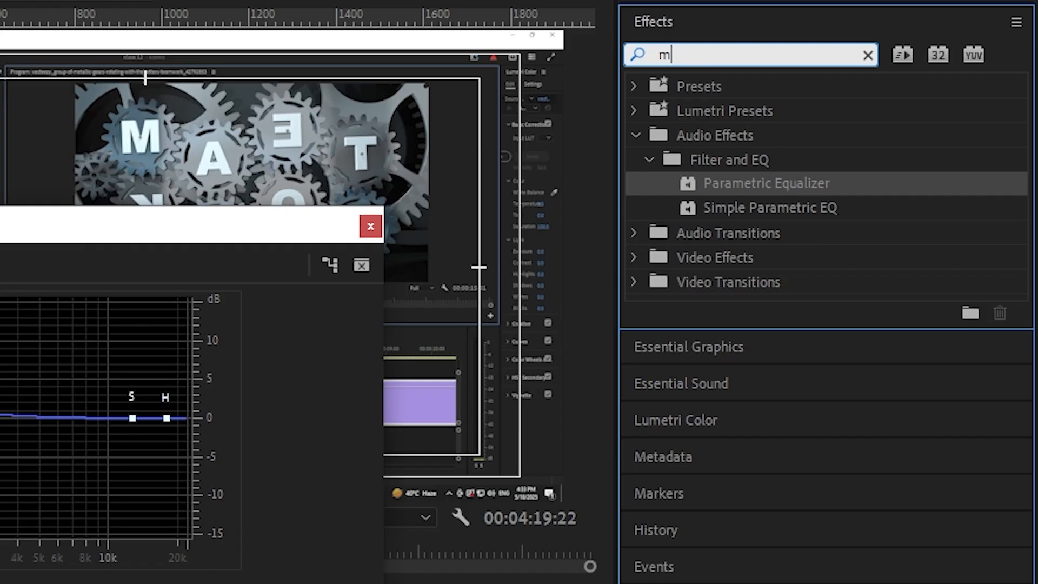
# - Add the Mastering effect to the A1 clip using the Subtle Clarity preset with Low Shelf and High Shelf enabled
pyautogui.write('aster')
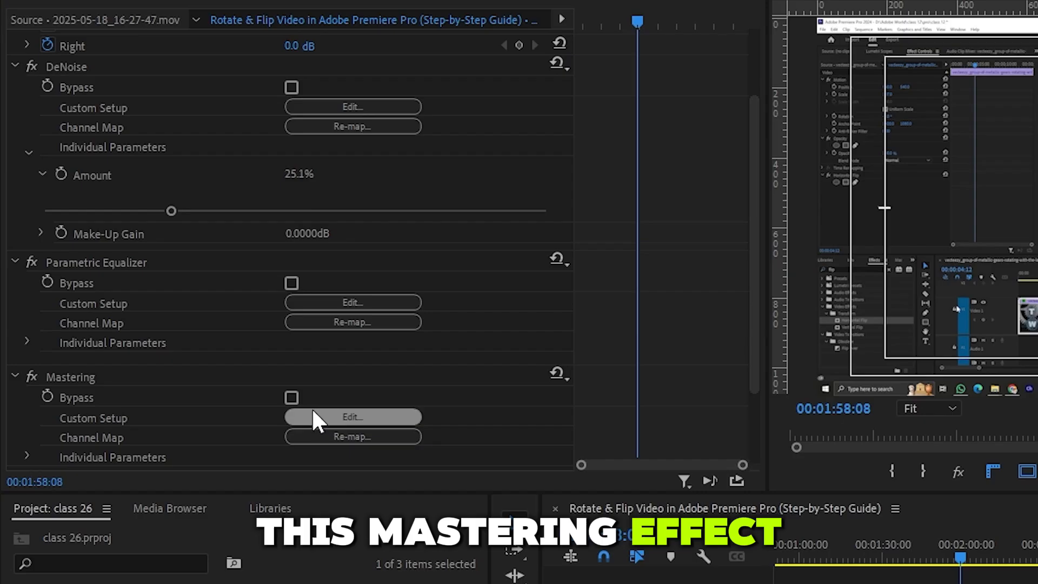
pyautogui.click(317, 418)
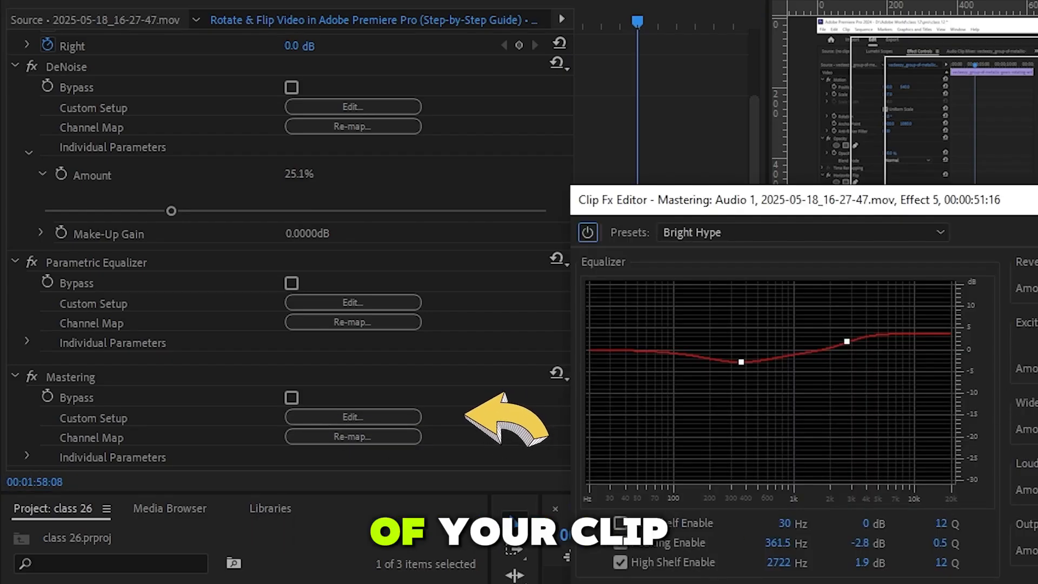
pyautogui.click(800, 232)
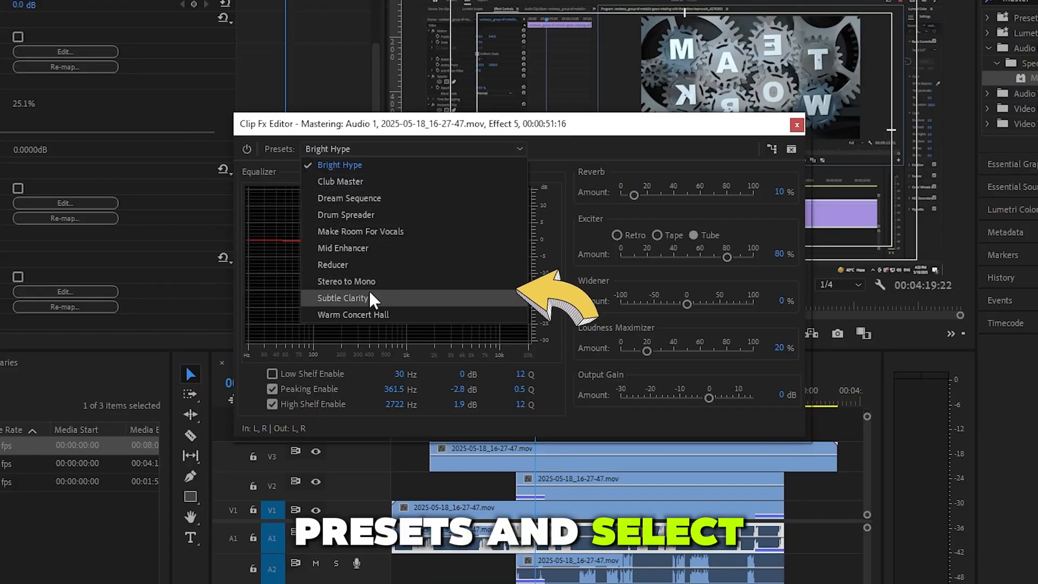
pyautogui.click(370, 297)
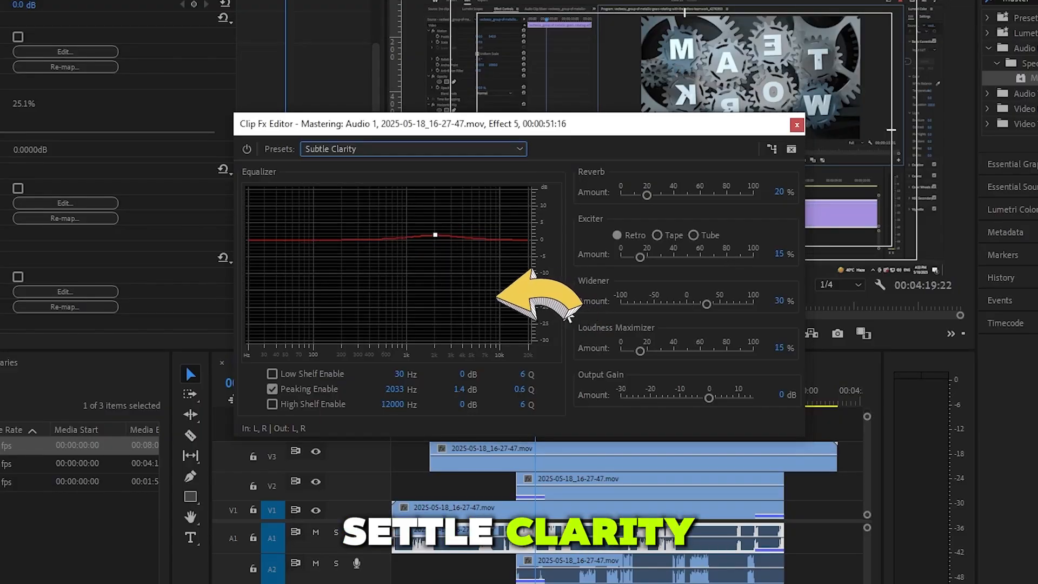
pyautogui.click(273, 373)
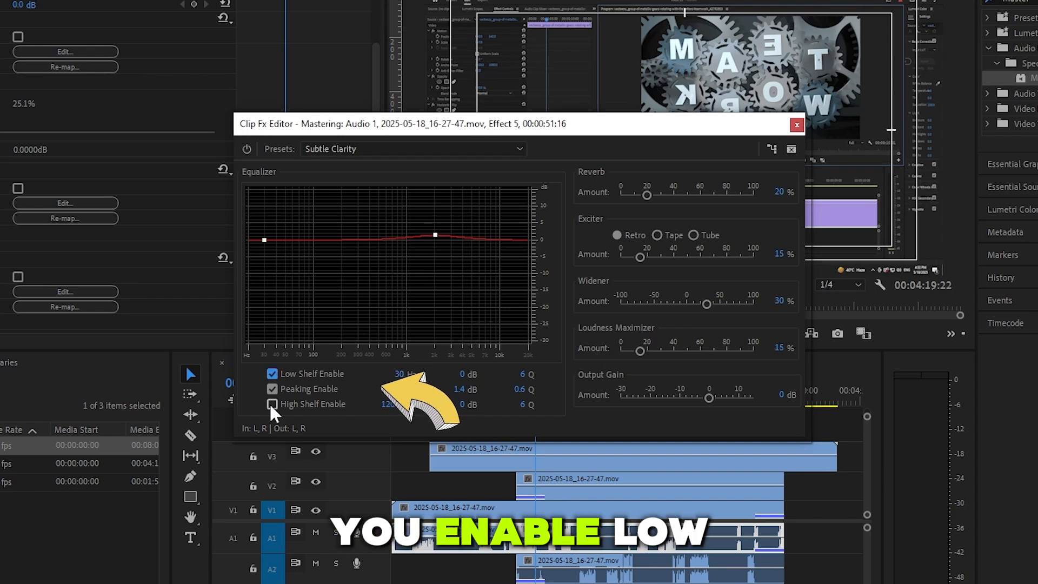
pyautogui.click(271, 404)
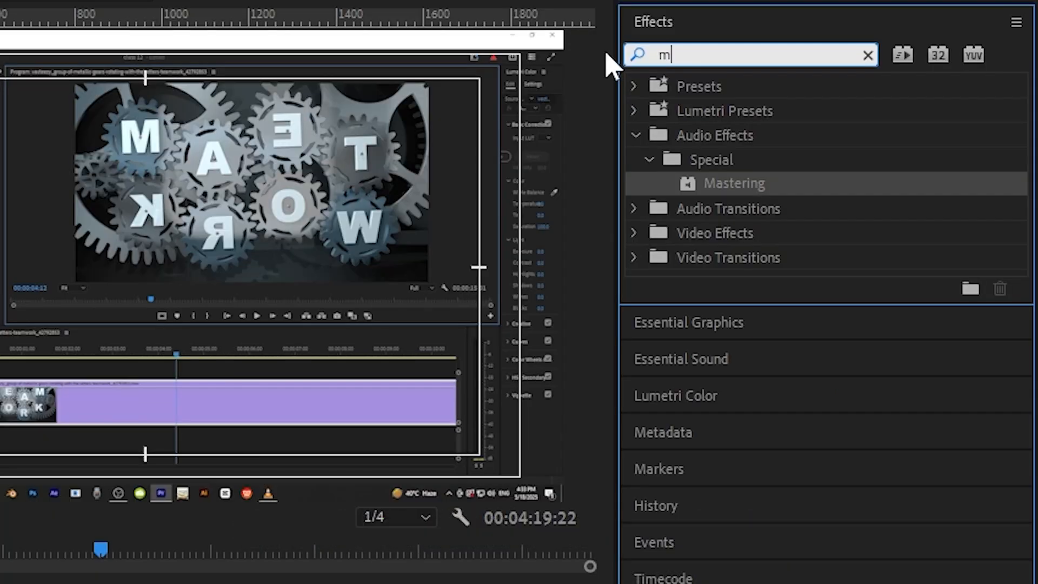
# - Add the Multiband Compressor to the A1 clip with the Kill the Harshness preset
pyautogui.write('ulti')
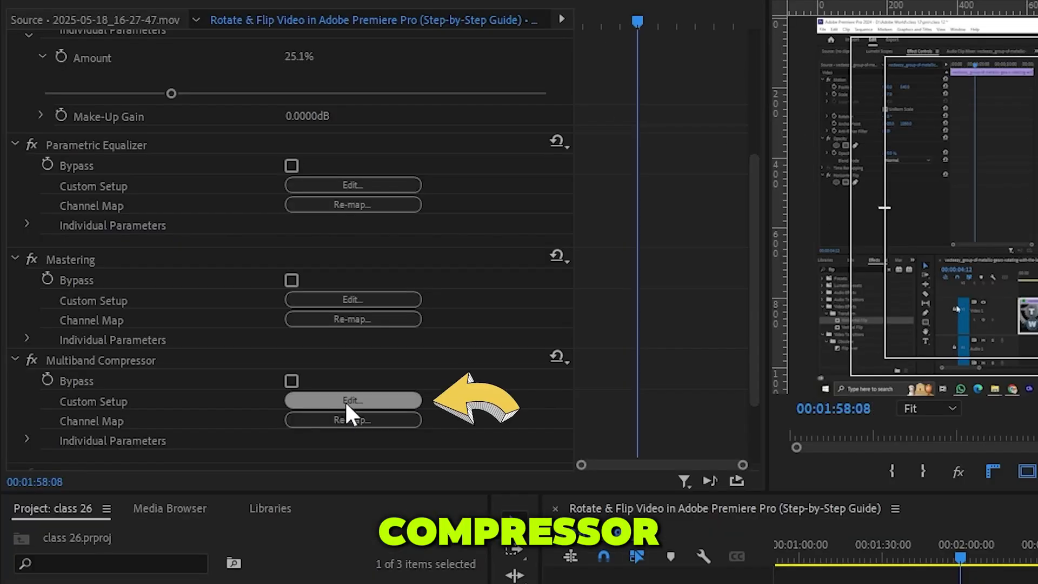
pyautogui.click(345, 401)
pyautogui.click(582, 82)
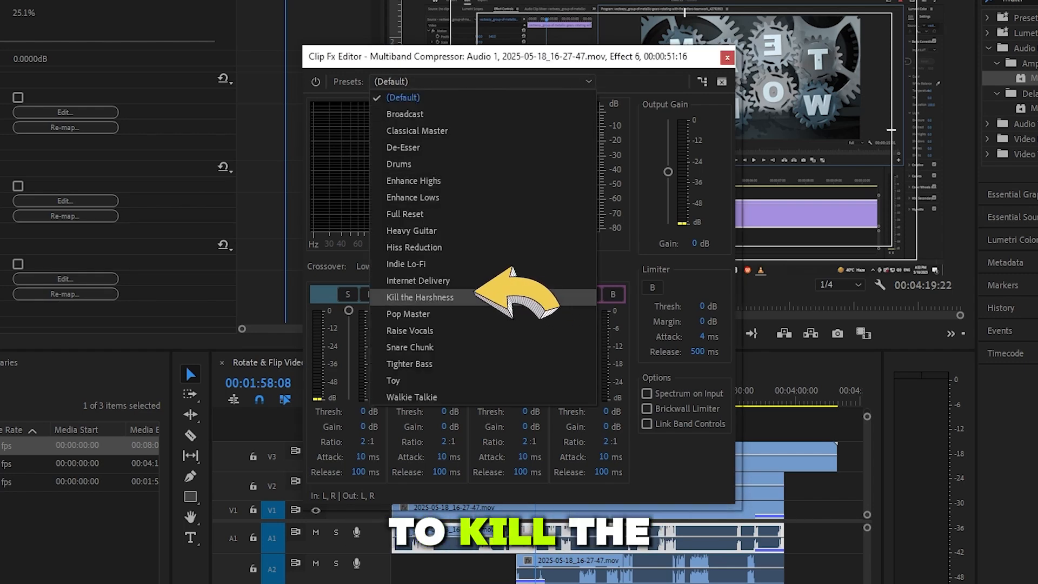
pyautogui.click(503, 297)
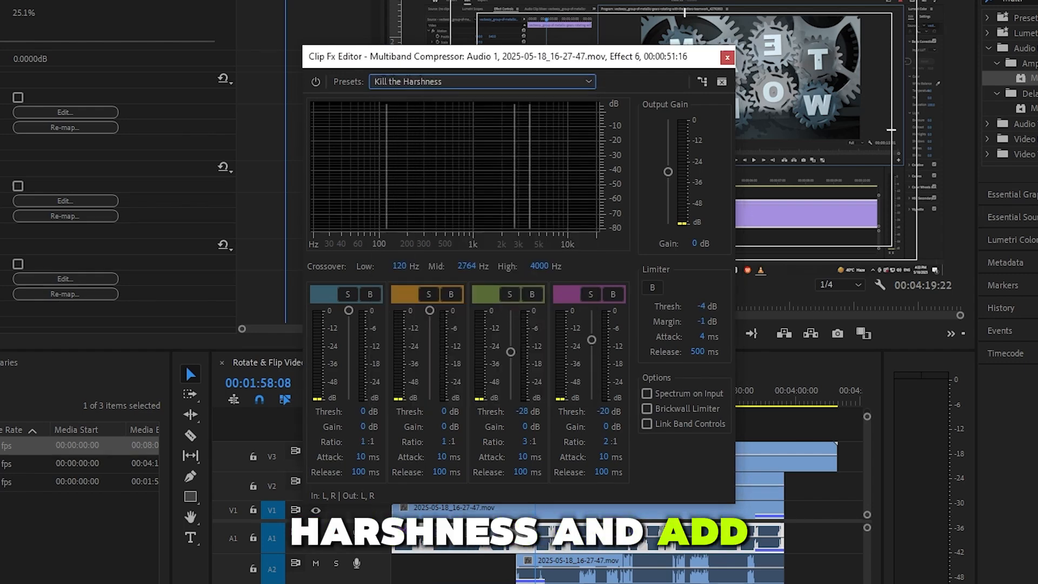
# - Set the Multiband Compressor's output gain to 2 dB
pyautogui.click(695, 245)
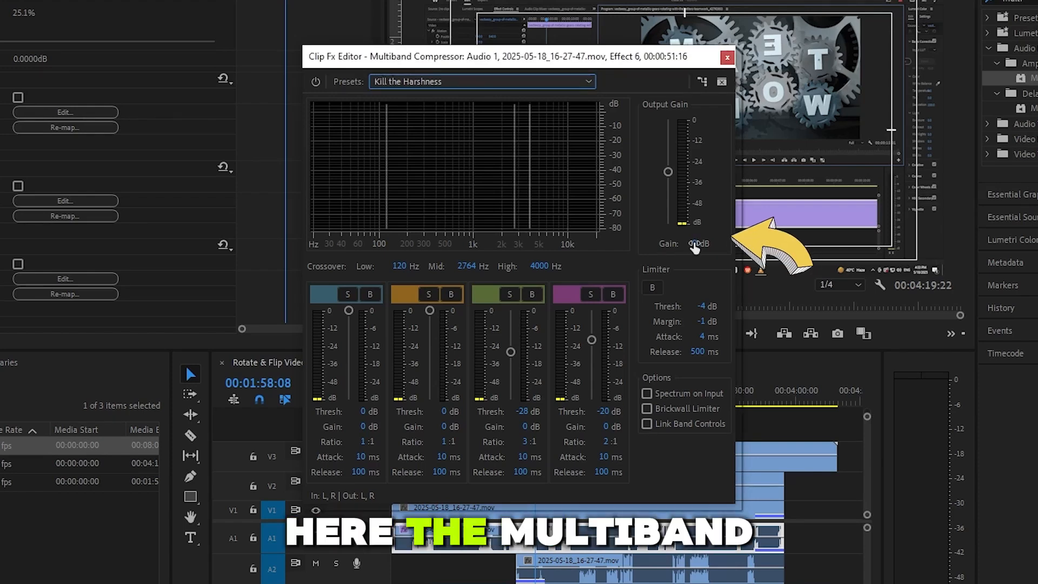
pyautogui.click(695, 244)
pyautogui.write('2')
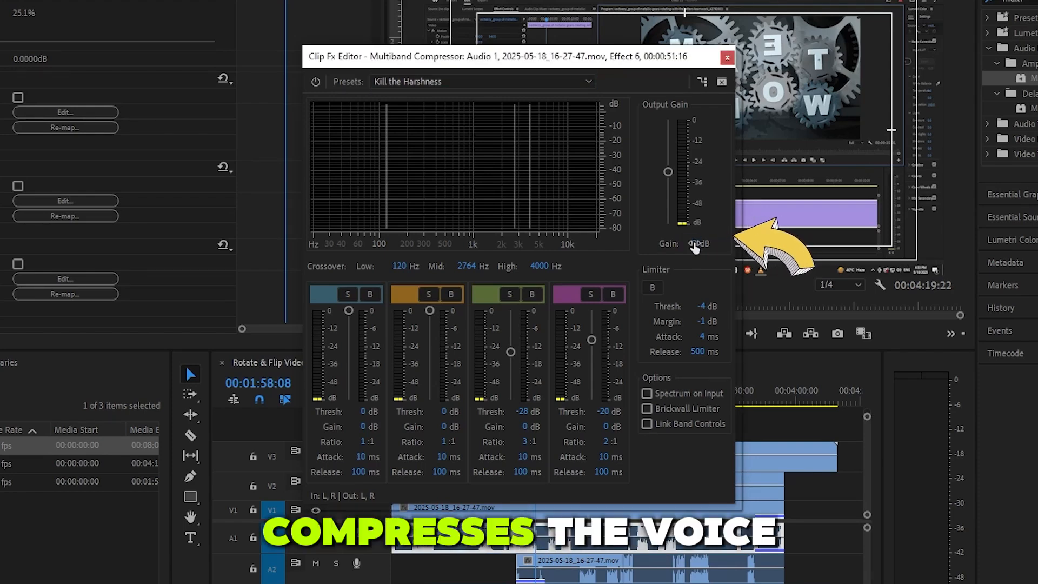
pyautogui.press('Return')
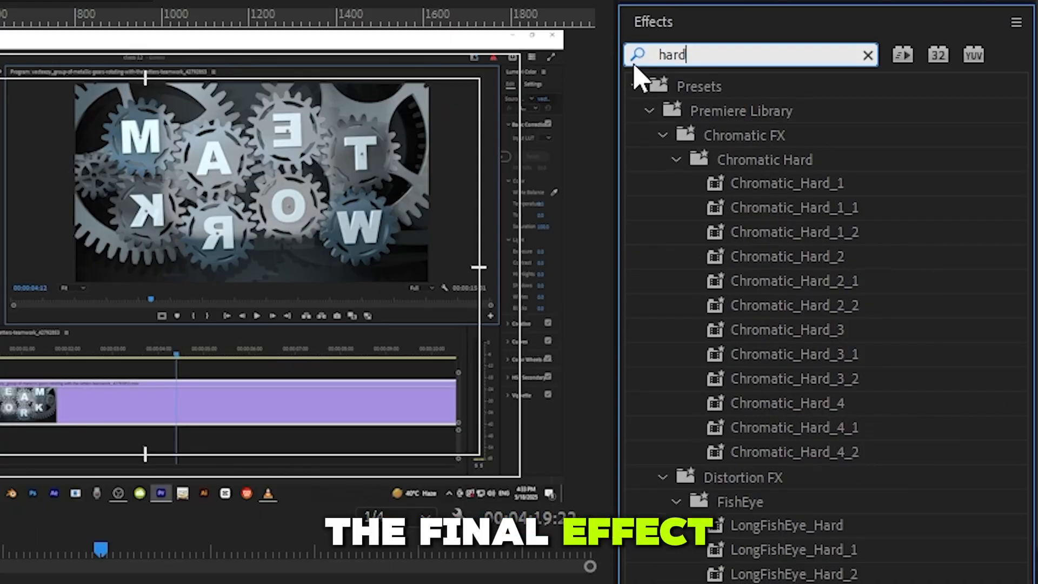
# - Add the Hard Limiter effect to the A1 clip with the Limit to -3dB preset
pyautogui.write('li')
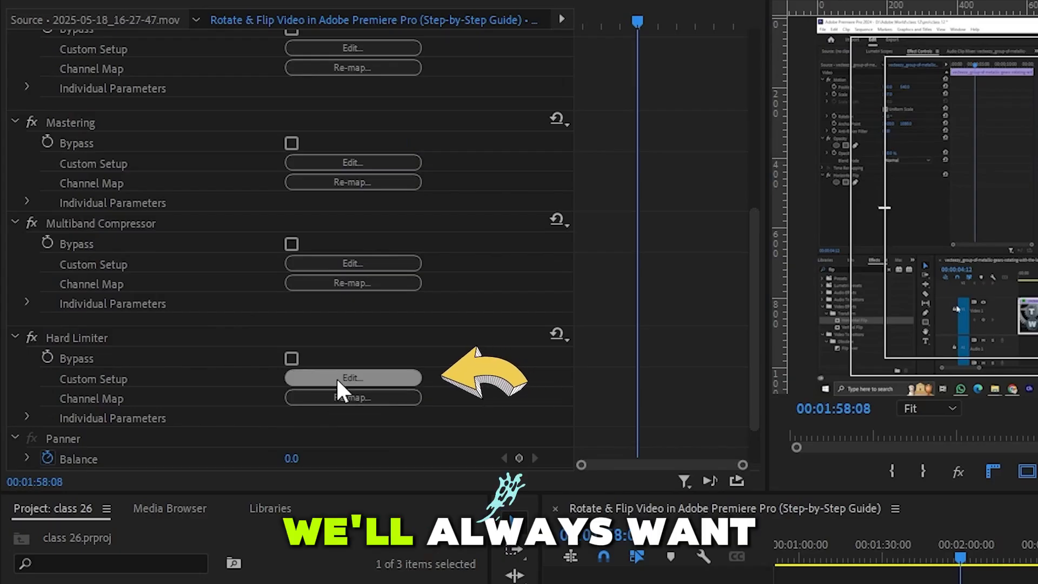
pyautogui.click(338, 376)
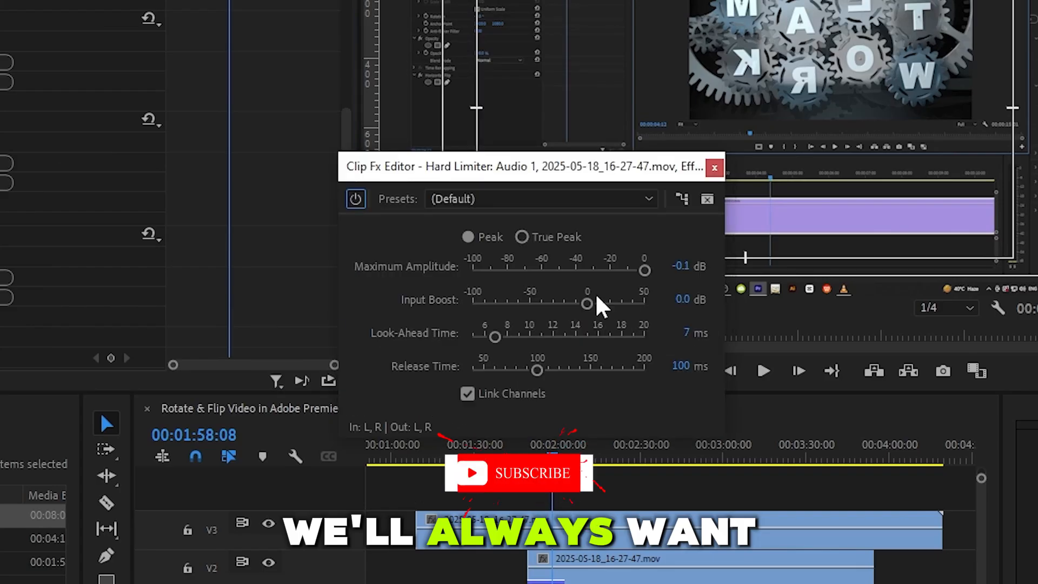
pyautogui.click(591, 200)
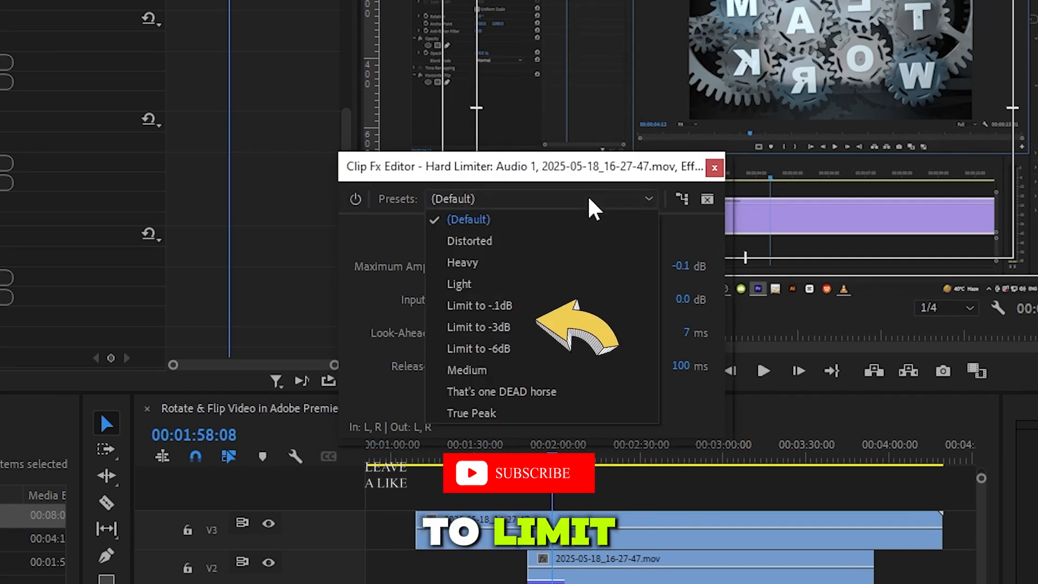
pyautogui.click(542, 328)
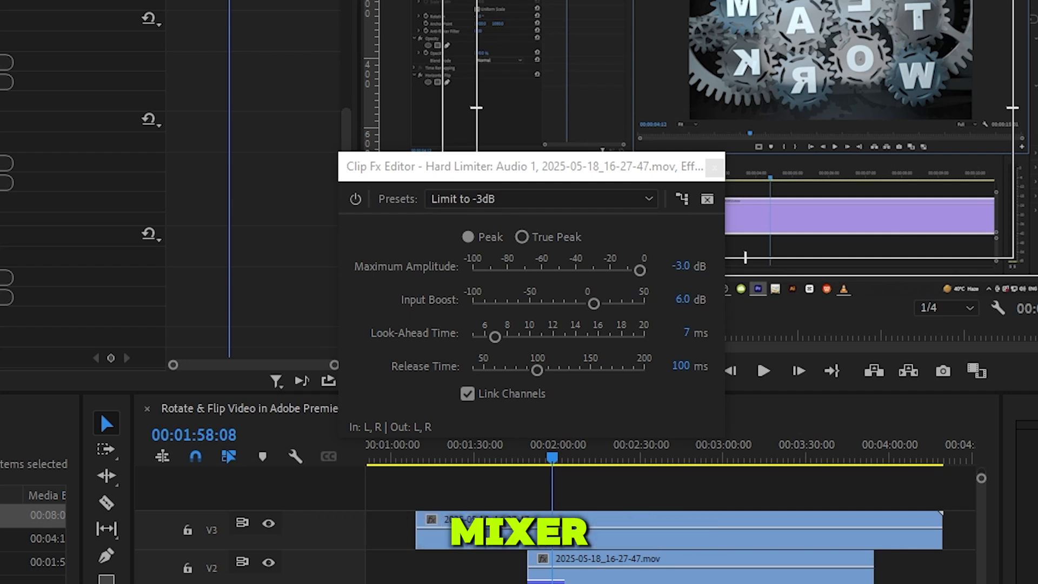
# - Open the Audio Track Mixer for the Rotate & Flip Video sequence and show its effects and sends area
pyautogui.click(301, 8)
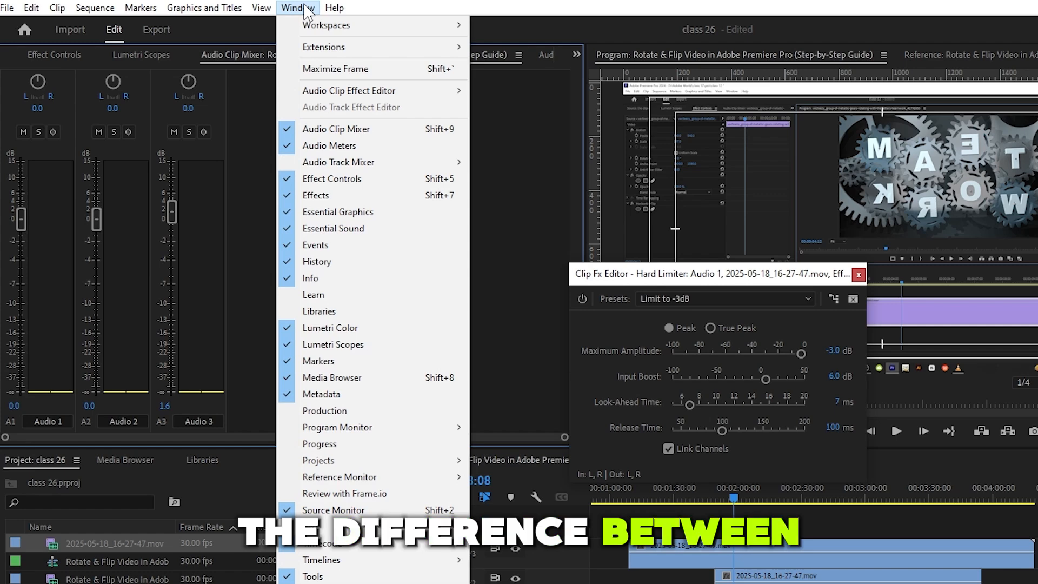
pyautogui.moveTo(384, 163)
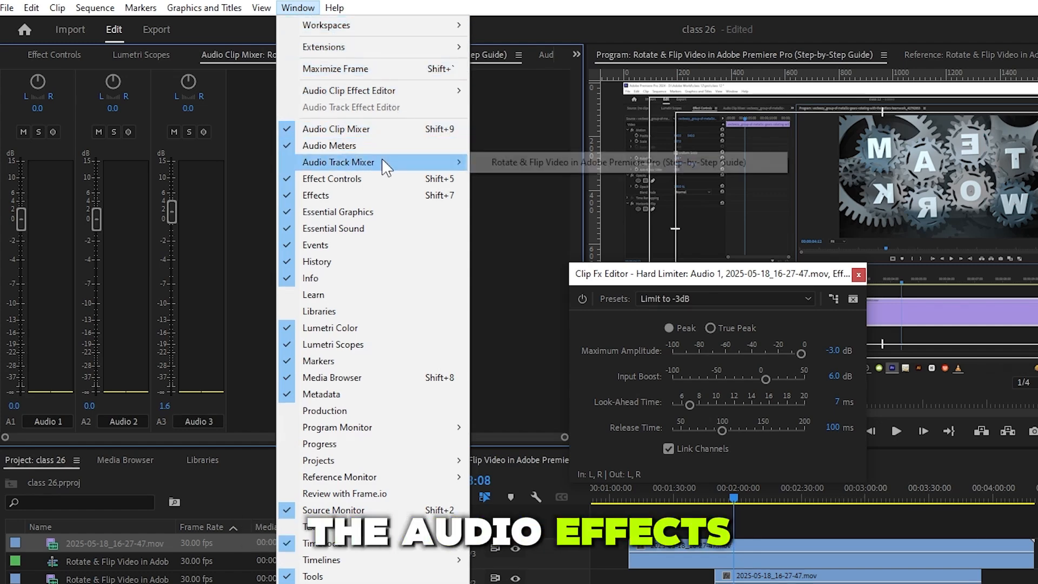
pyautogui.click(505, 164)
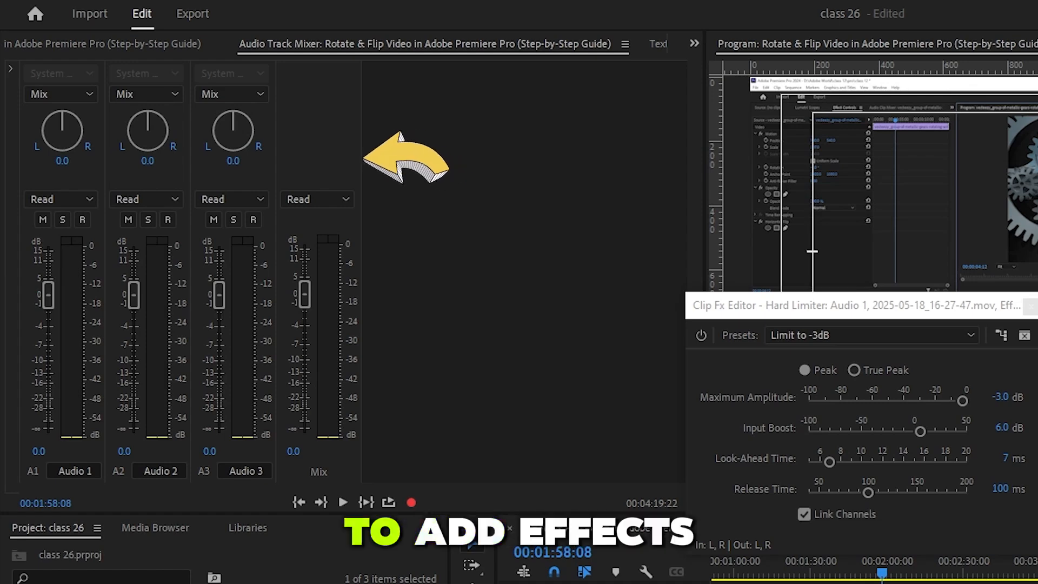
pyautogui.click(10, 68)
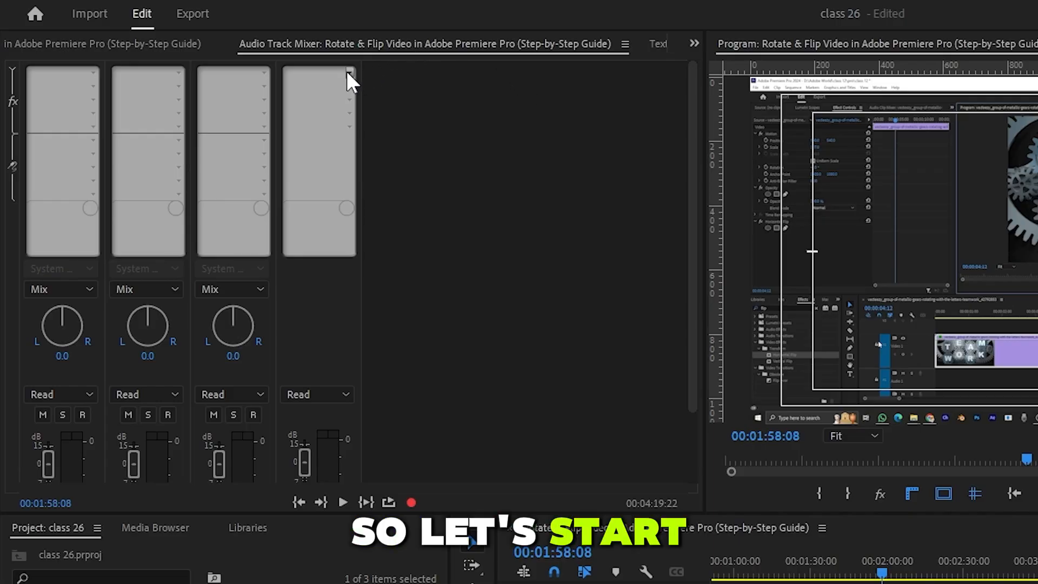
# - Add the Mastering effect to the first effect slot of the Mix track
pyautogui.click(347, 72)
pyautogui.moveTo(386, 232)
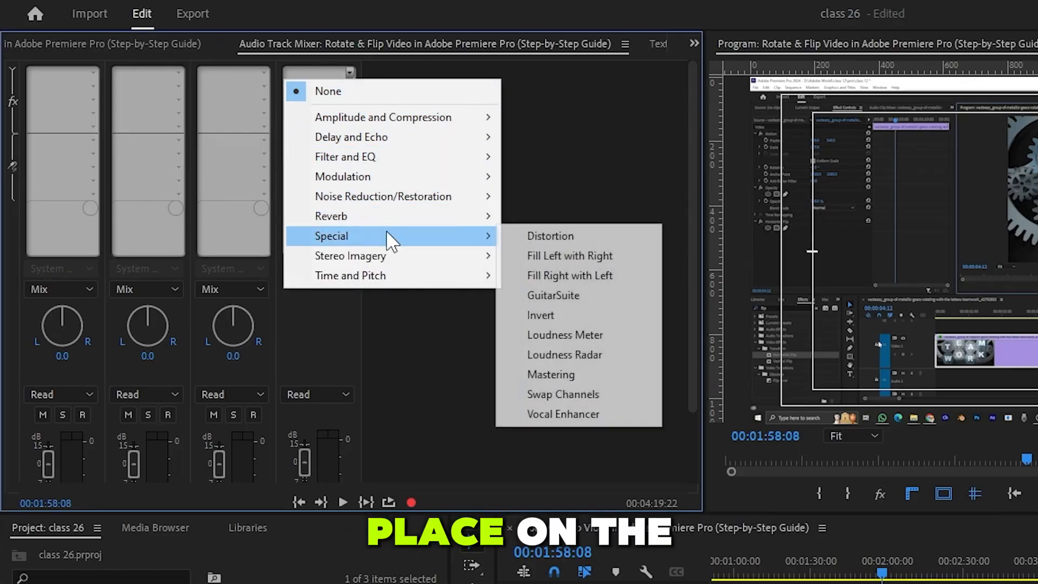
pyautogui.click(564, 373)
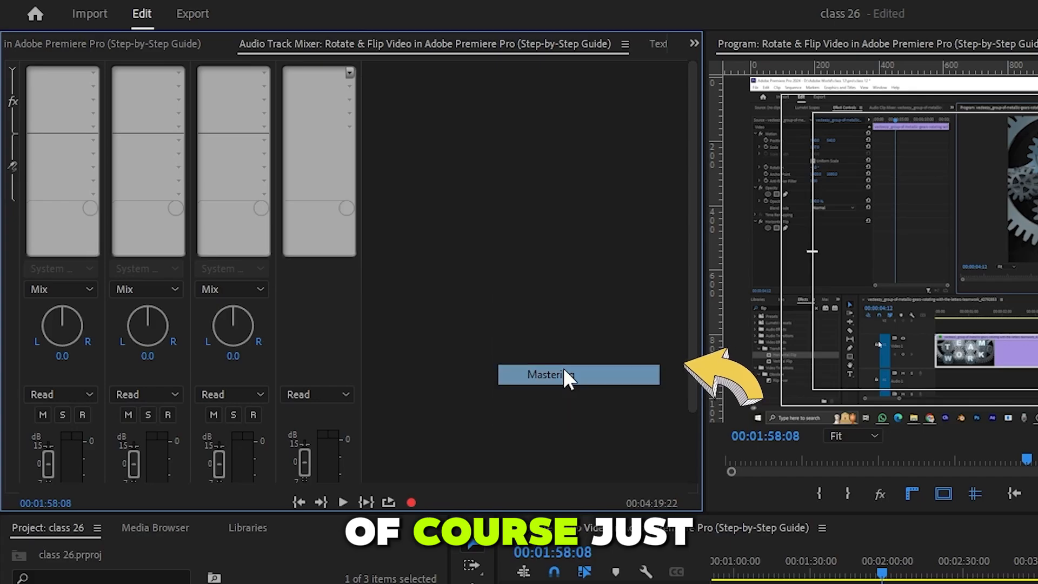
# - Configure the Mix track's Mastering effect with the Subtle Clarity preset, low and high shelf enabled, and reverb amount at 0%
pyautogui.click(447, 133)
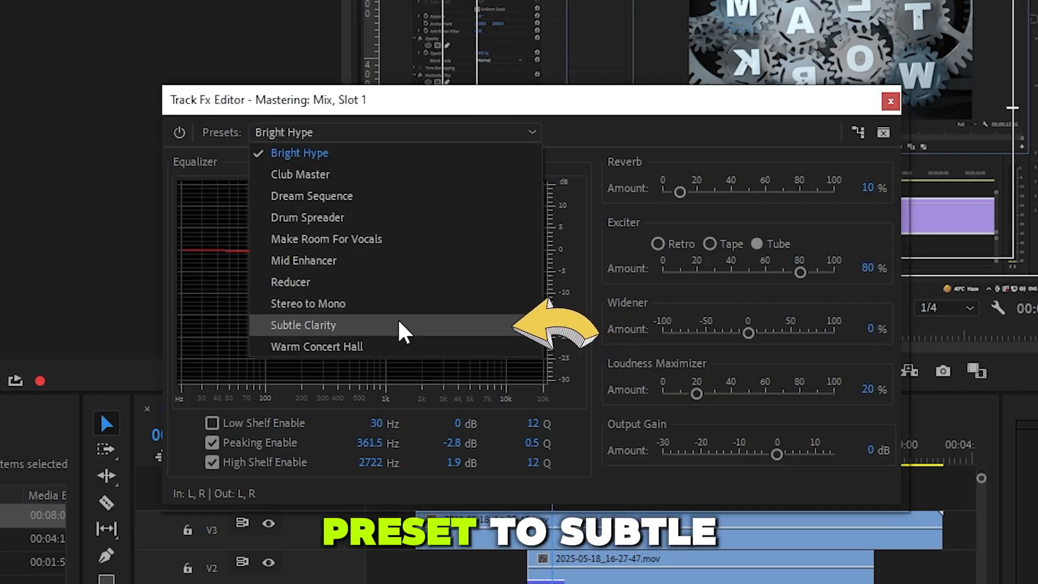
pyautogui.click(399, 323)
pyautogui.click(211, 423)
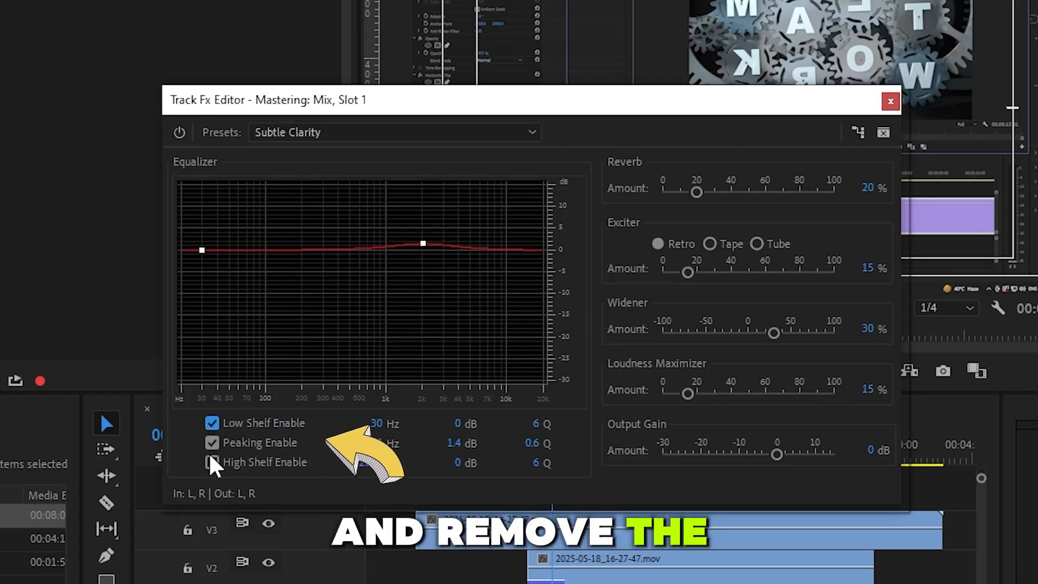
pyautogui.click(212, 462)
pyautogui.moveTo(696, 192); pyautogui.dragTo(662, 192)
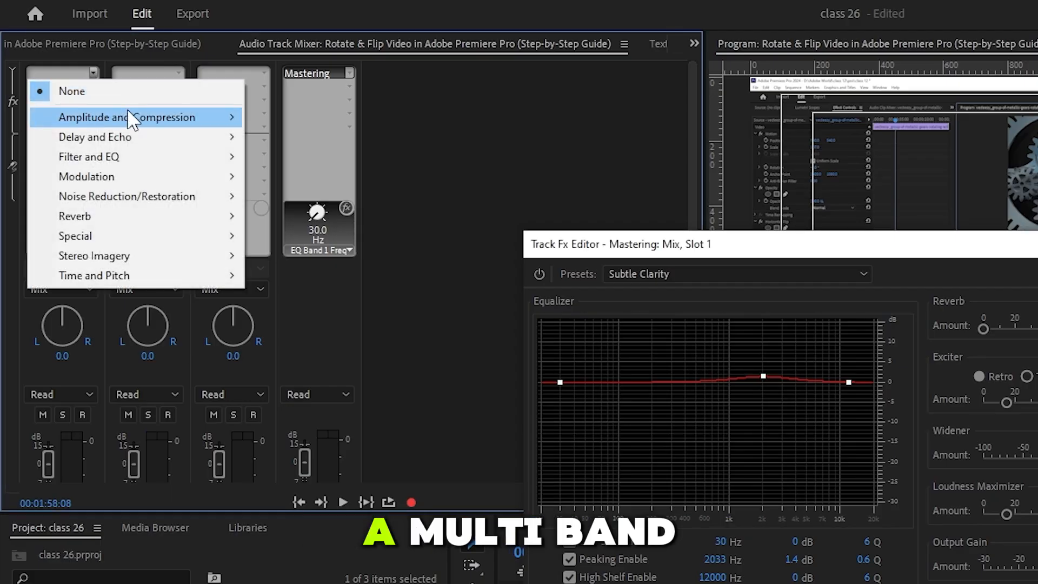
# - Add the Multiband Compressor to the first effect slot of Audio 1 with the Kill the Harshness preset
pyautogui.moveTo(128, 108)
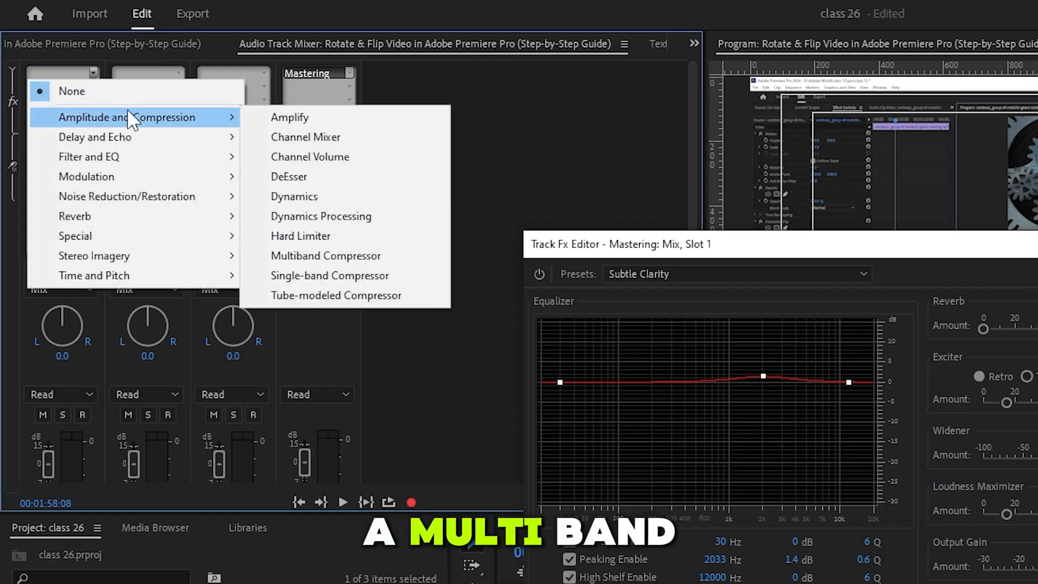
pyautogui.click(374, 256)
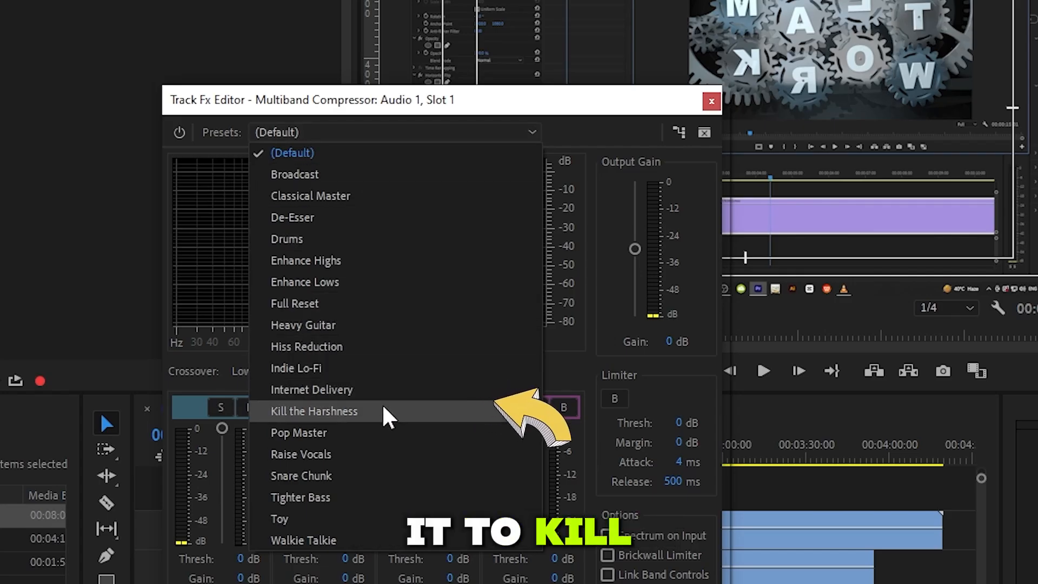
pyautogui.click(346, 411)
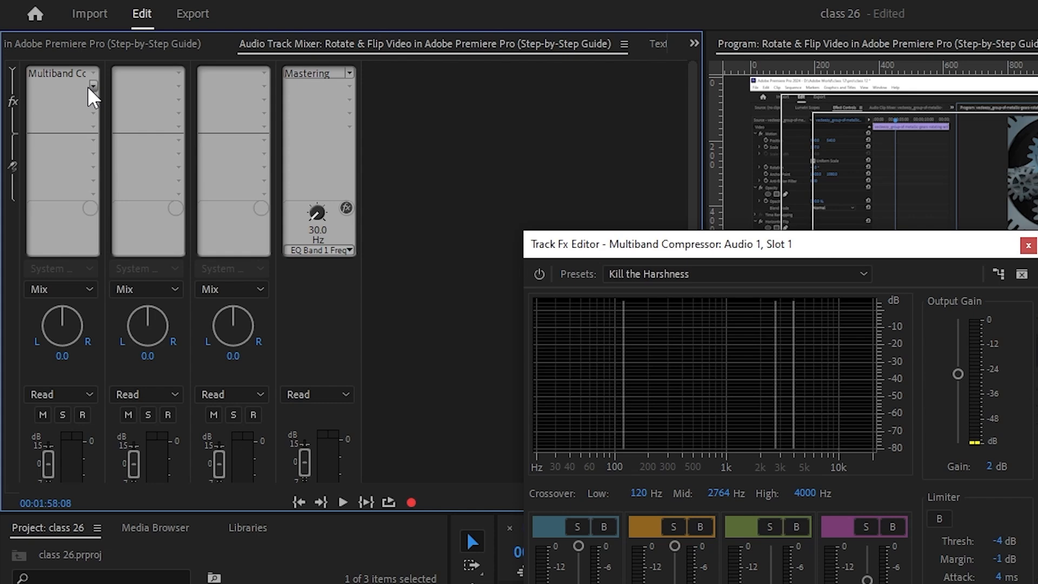
# - Add Graphic Equalizer (30 Bands) to the second effect slot of Audio 1 with the Gentle Low Cut preset
pyautogui.click(89, 87)
pyautogui.moveTo(216, 170)
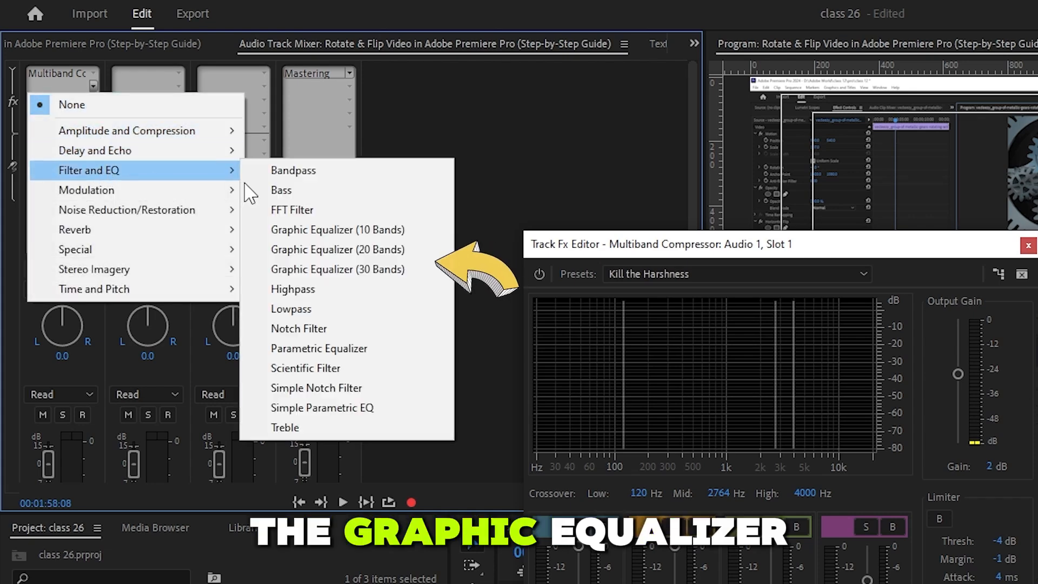
pyautogui.click(351, 269)
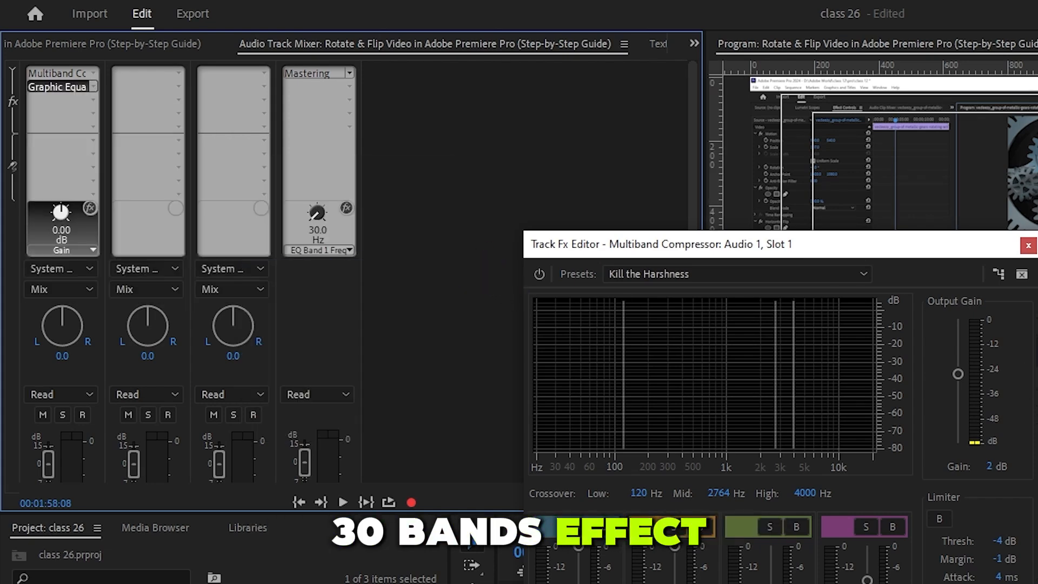
pyautogui.doubleClick(45, 87)
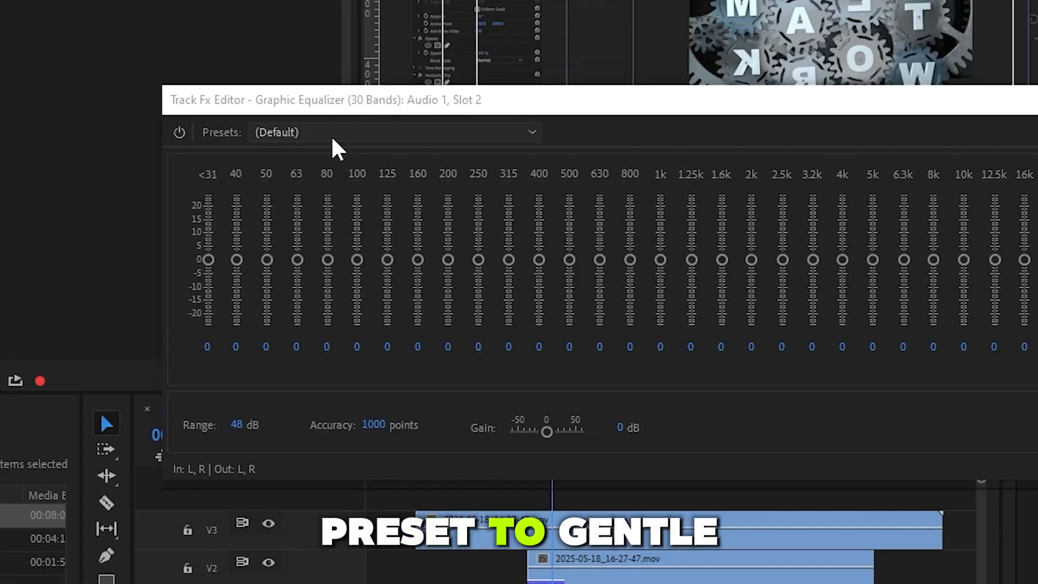
pyautogui.click(331, 136)
pyautogui.click(384, 381)
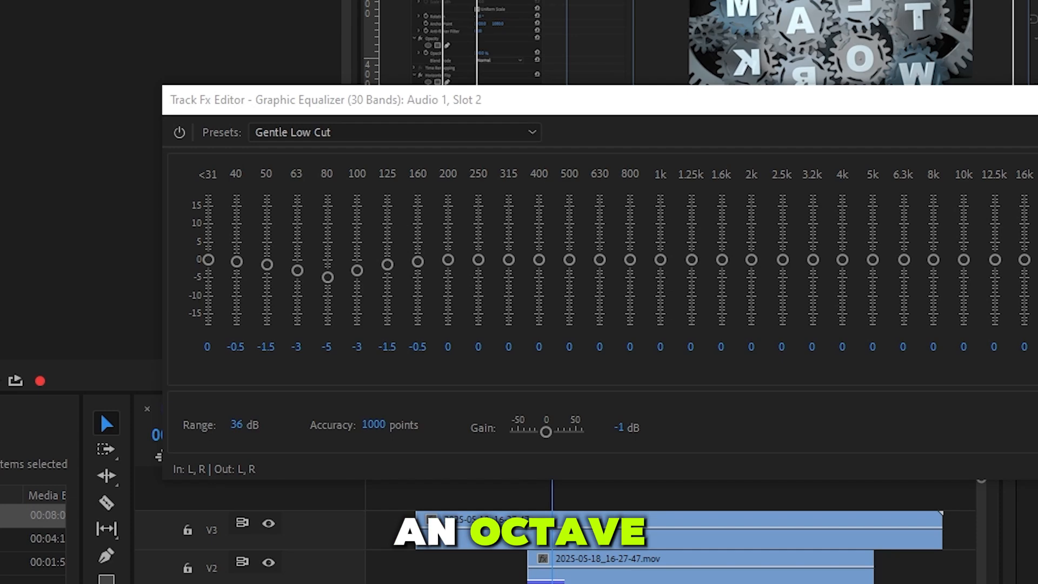
# - Add the Hard Limiter to the third effect slot of Audio 1 with the Limit to -3dB preset, and close its editor
pyautogui.click(95, 100)
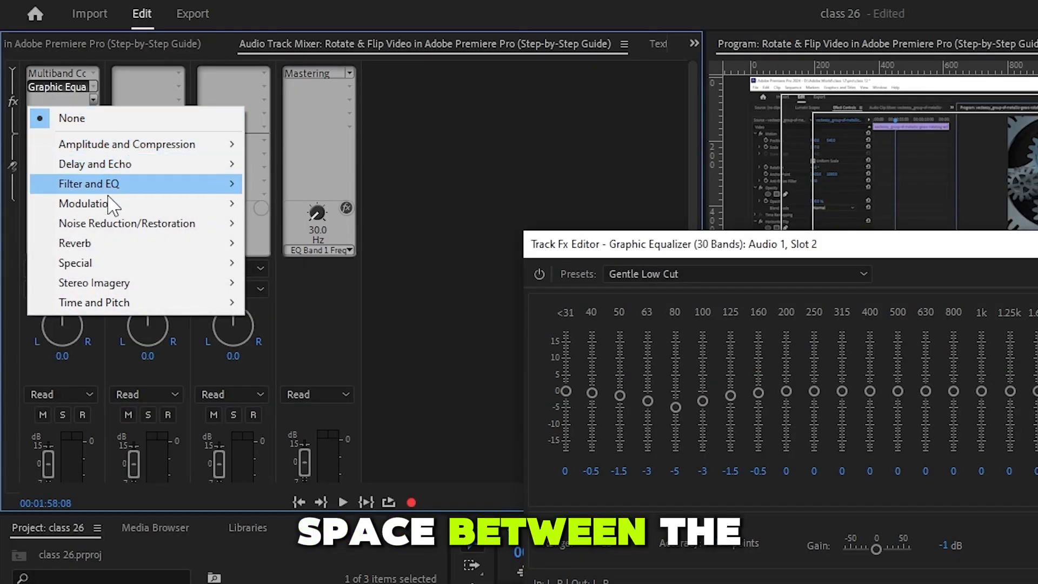
pyautogui.moveTo(124, 154)
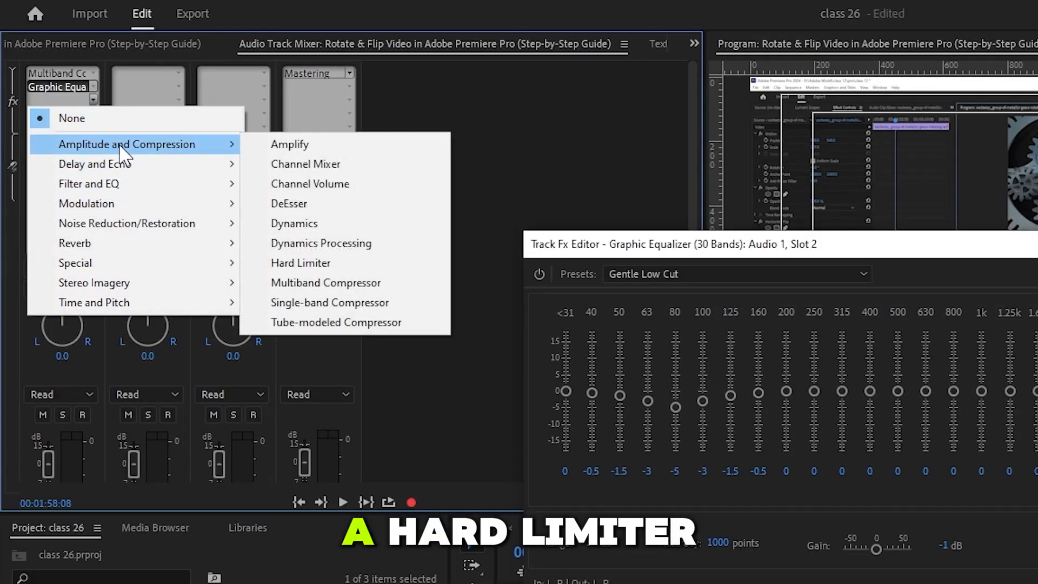
pyautogui.click(373, 262)
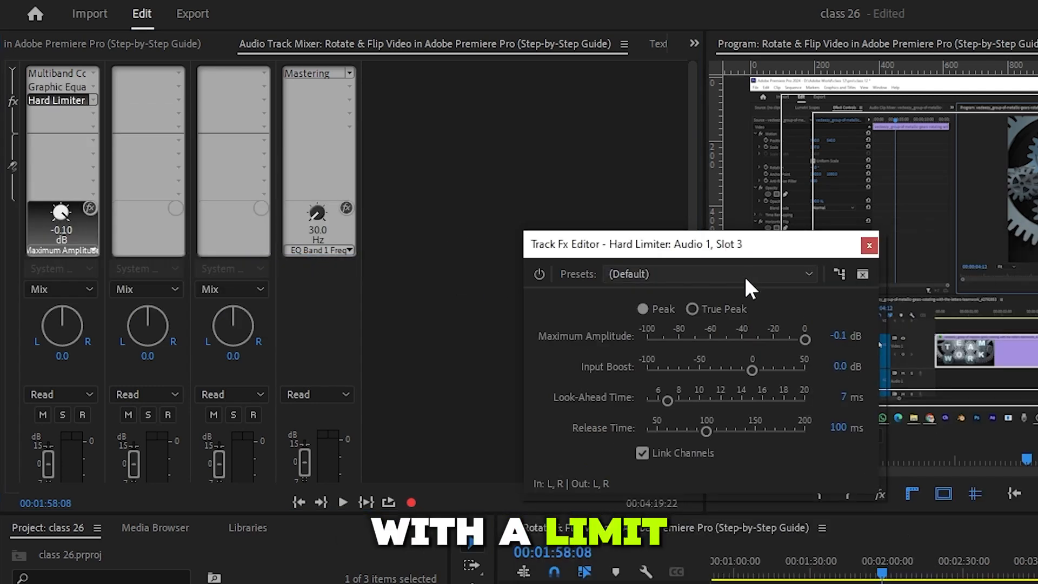
pyautogui.click(741, 274)
pyautogui.click(654, 392)
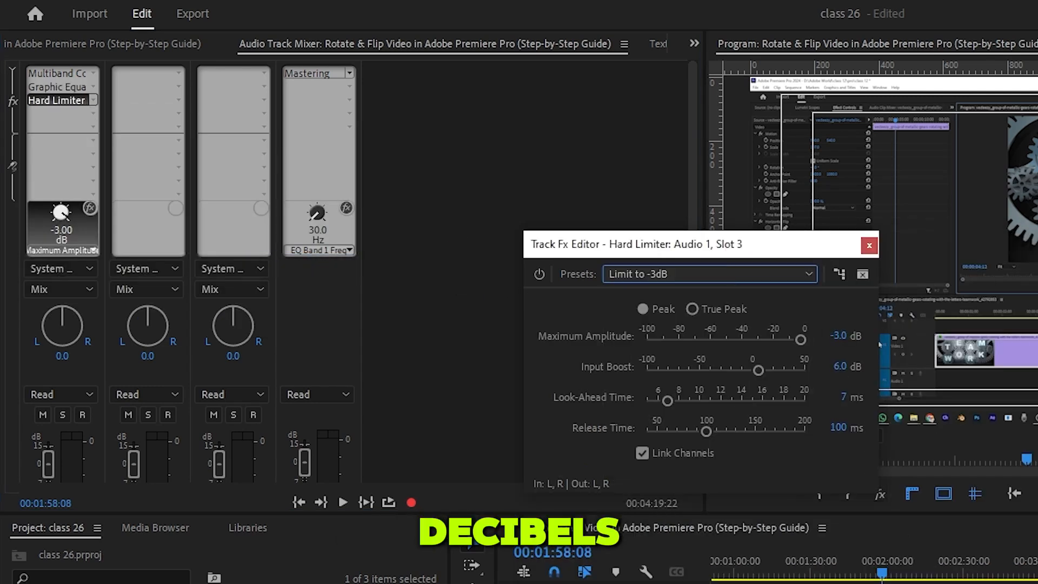
pyautogui.click(880, 343)
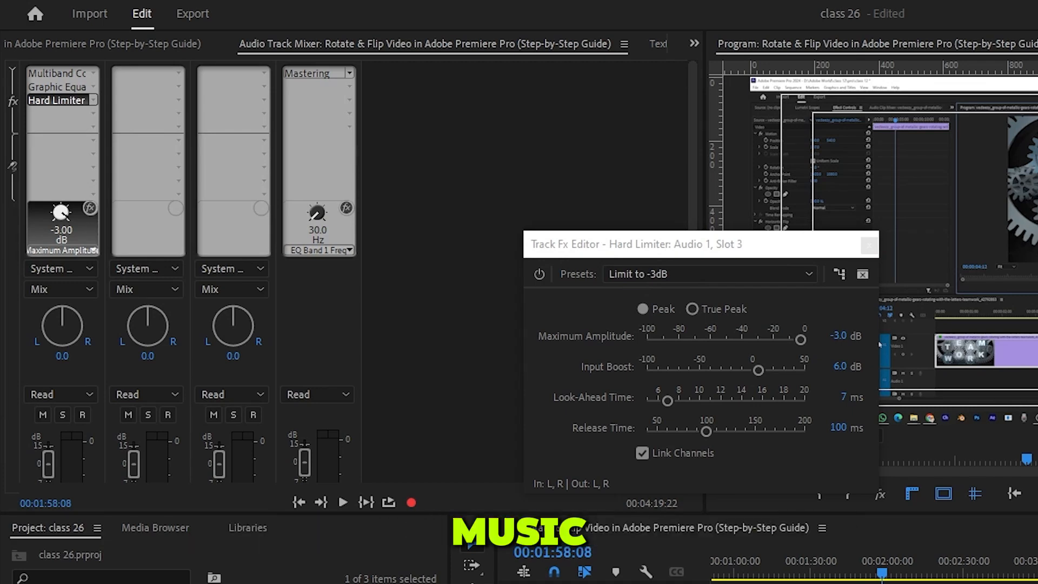
pyautogui.click(869, 245)
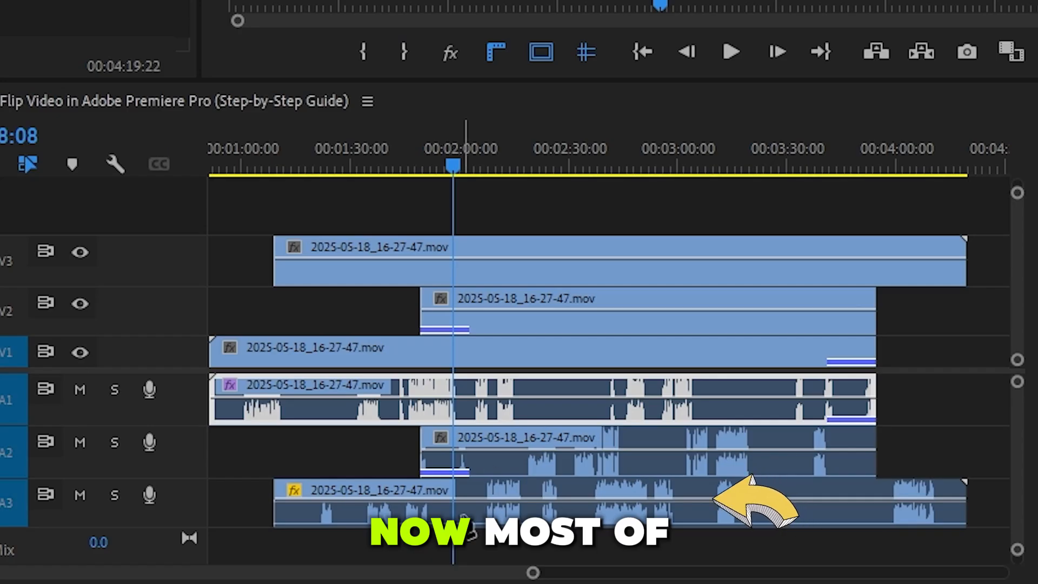
# - Add four volume keyframes to the A3 clip after the playhead and lower the level between the inner two by about 35.6 dB
pyautogui.click(476, 500)
pyautogui.click(492, 501)
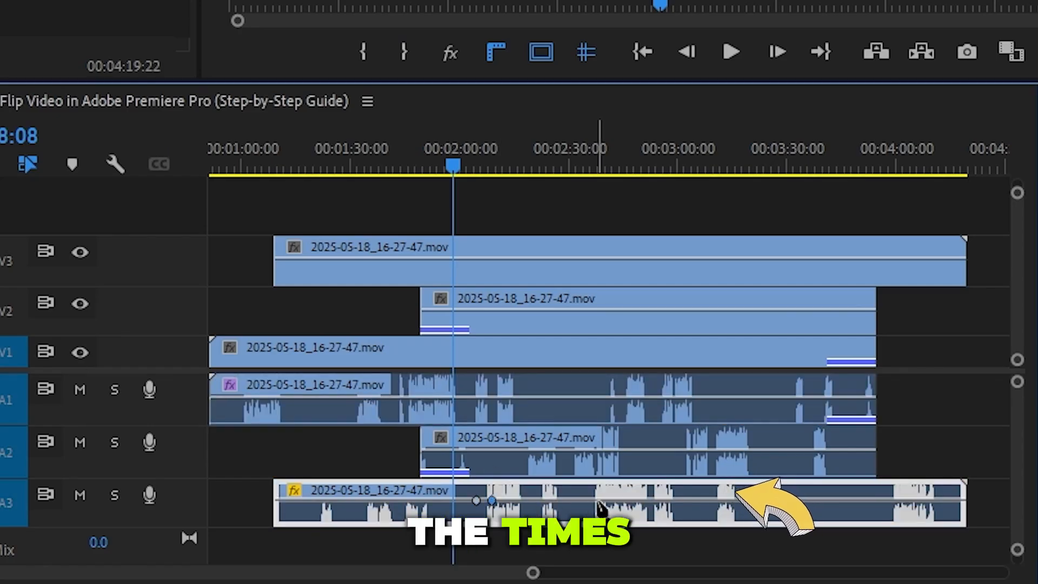
pyautogui.click(653, 500)
pyautogui.click(674, 501)
pyautogui.moveTo(594, 501); pyautogui.dragTo(593, 538)
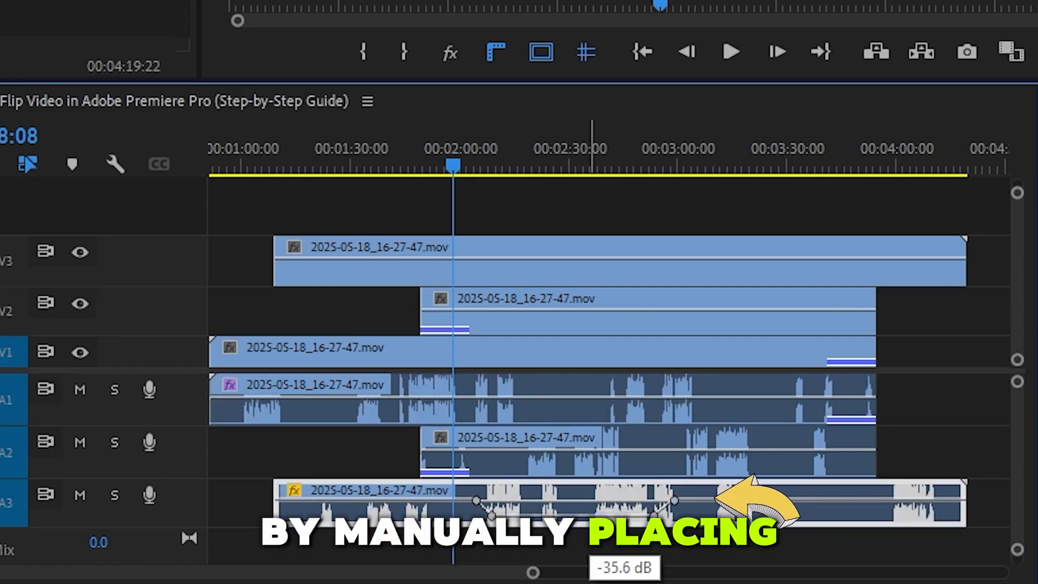